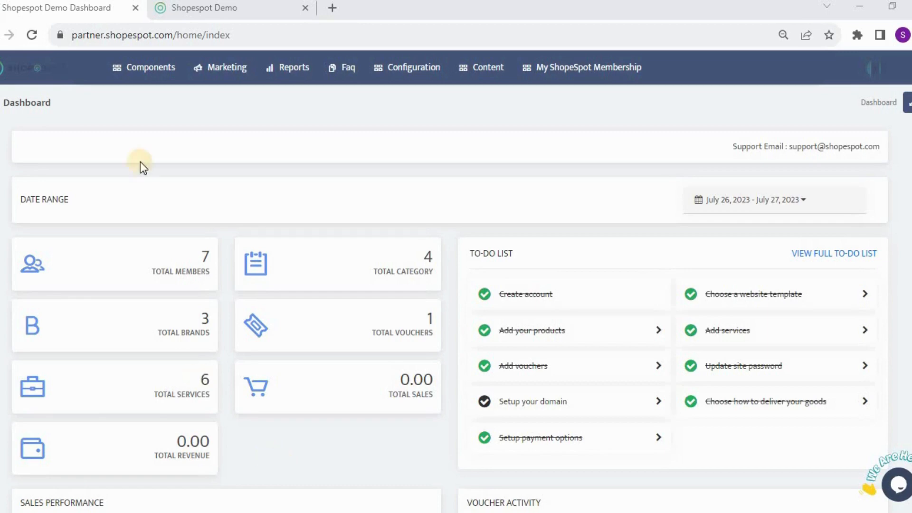
Step: Open the Point of sale page for creating an order
click(151, 75)
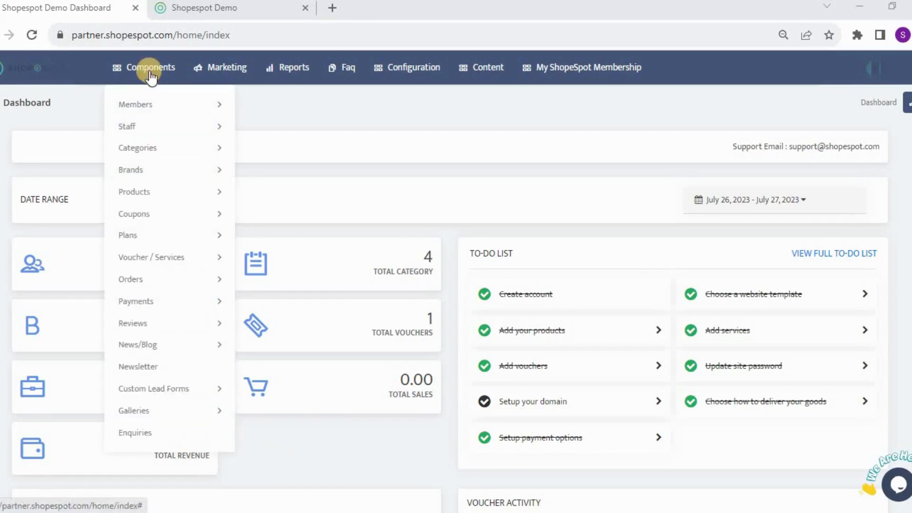
mouse_move(147, 283)
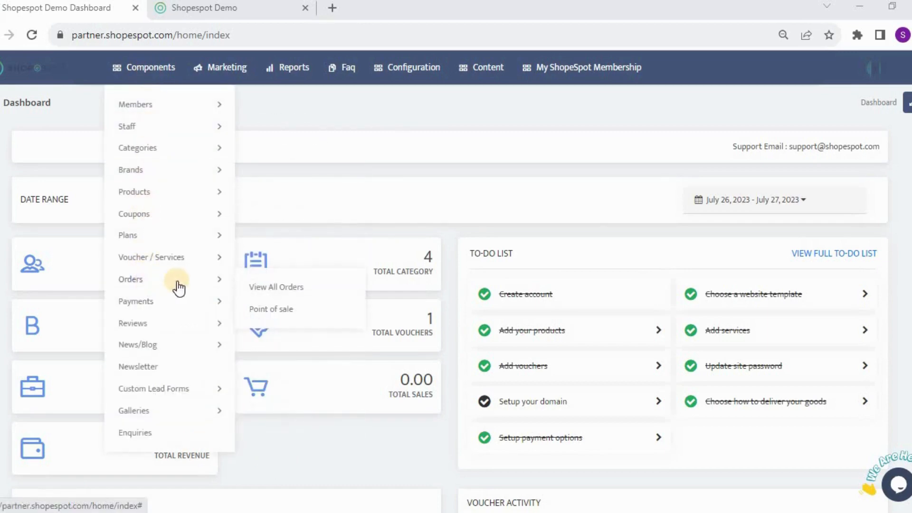
click(296, 317)
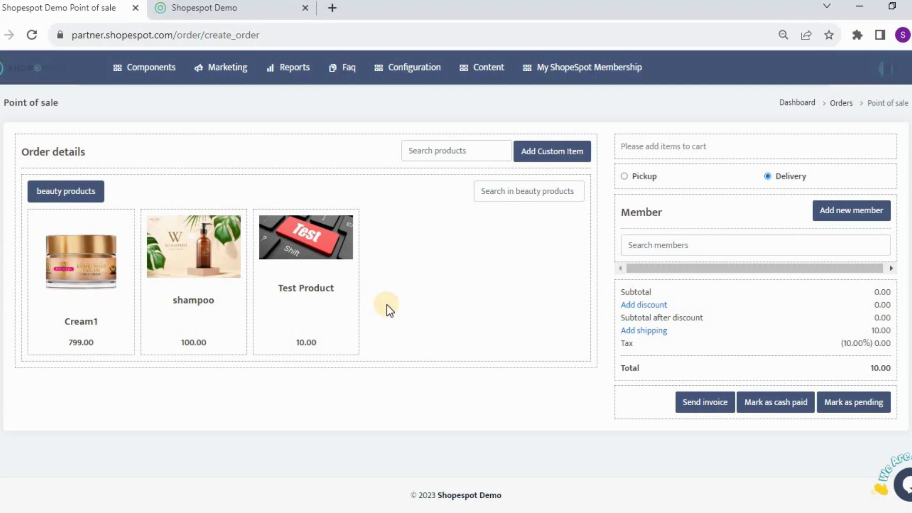
Step: Add Test Product and the 100ml variation of Cream1 to the order cart
click(300, 238)
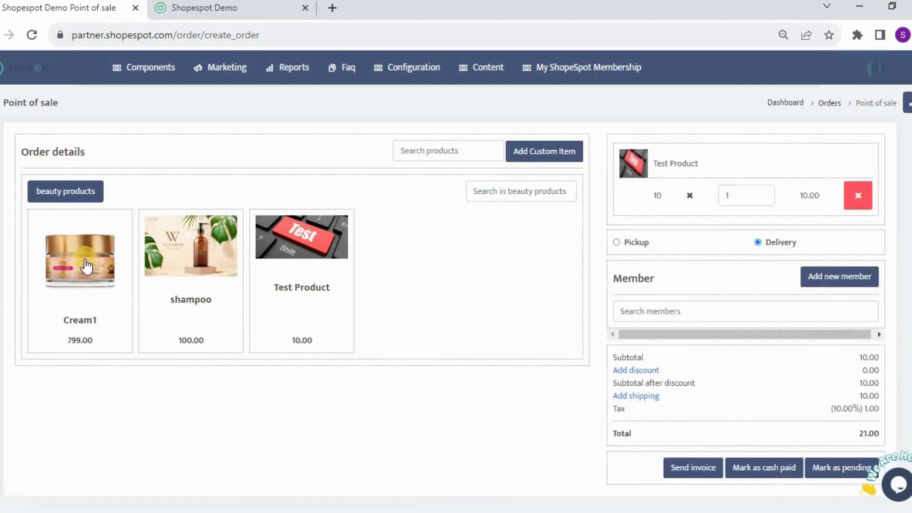
click(84, 264)
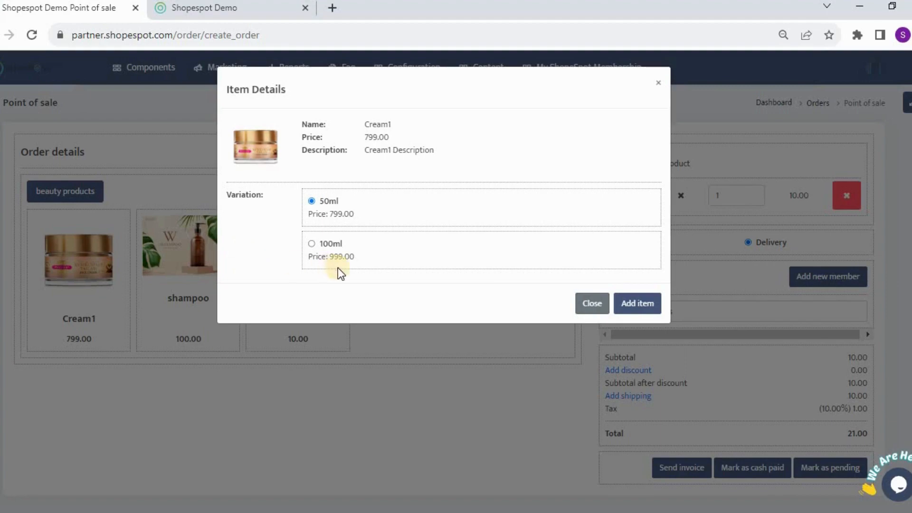
click(311, 243)
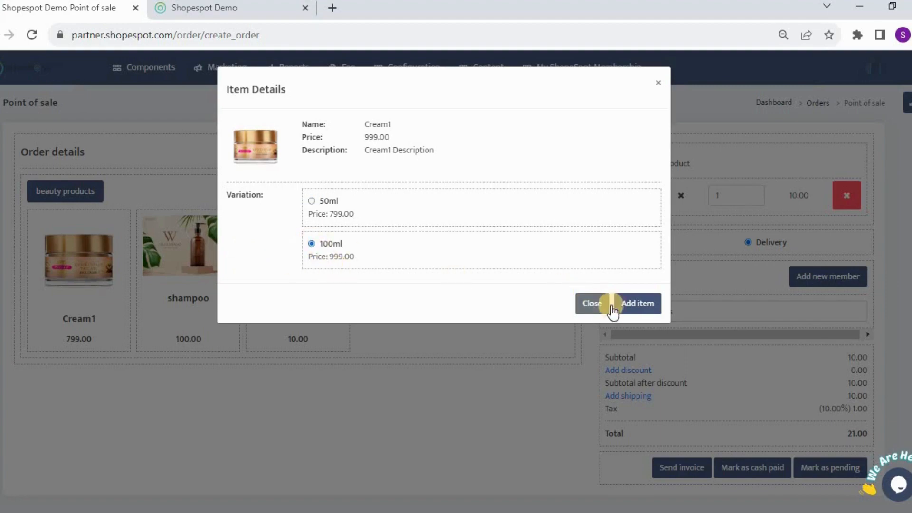
click(637, 304)
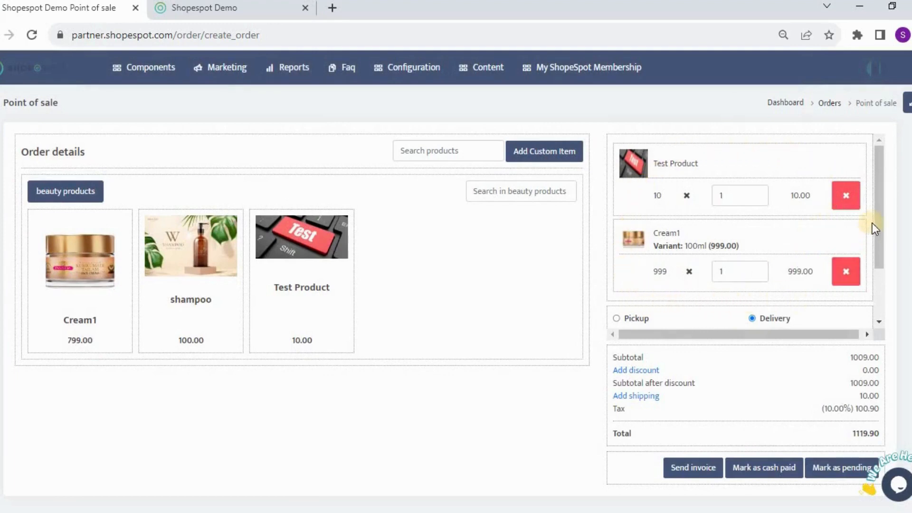
drag(876, 215, 879, 189)
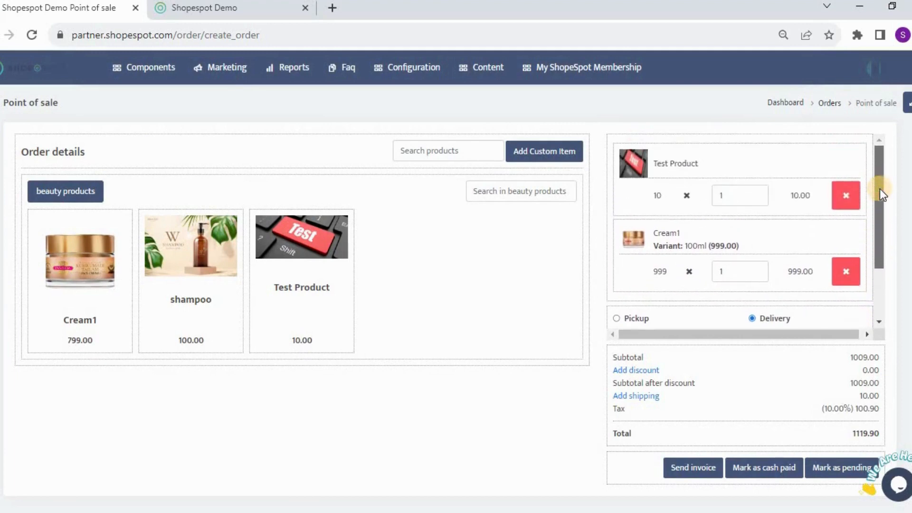
drag(878, 181, 879, 252)
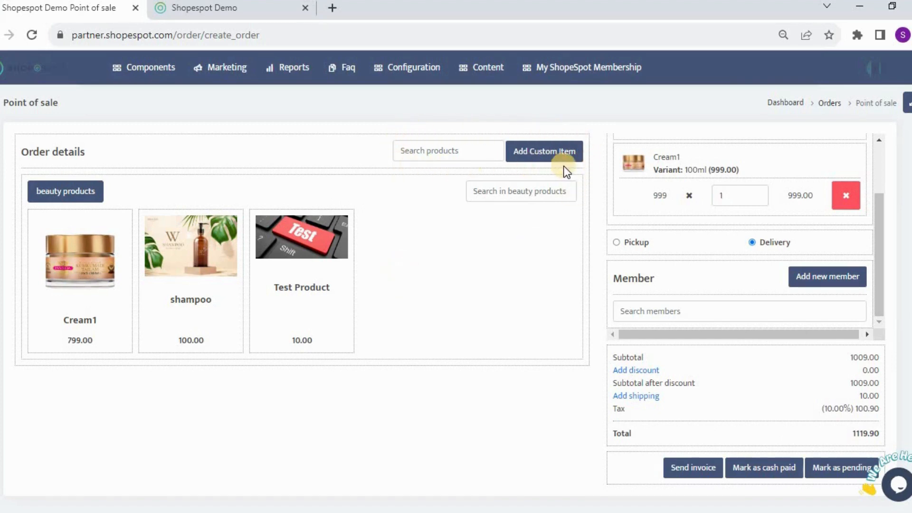
Step: Start a custom order item and name it "Adhoc Test Item"
click(544, 152)
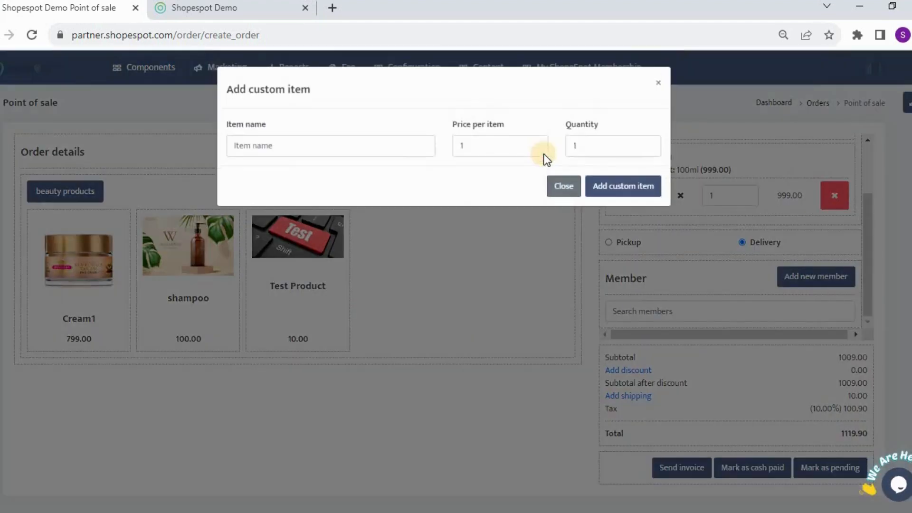
click(403, 146)
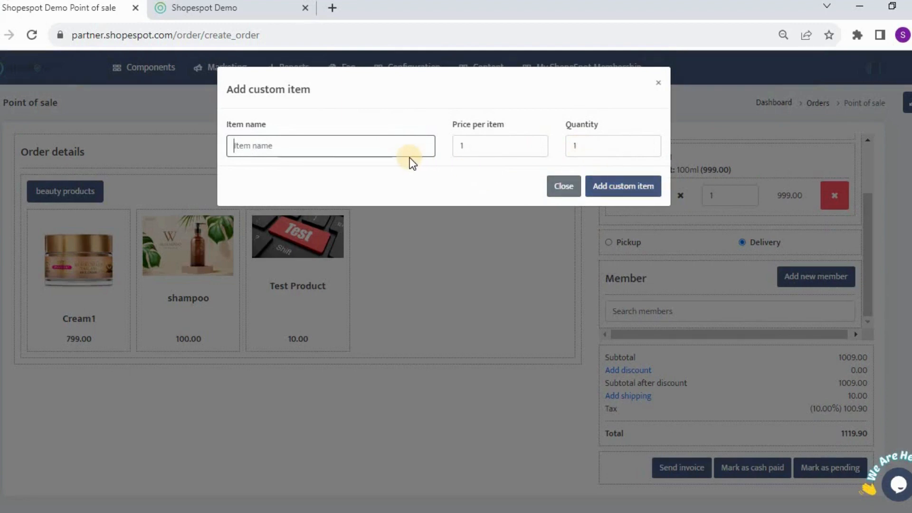
text(C)
key(BackSpace)
text(choc)
key(BackSpace)
key(BackSpace)
key(BackSpace)
key(BackSpace)
text(Adhoc Te)
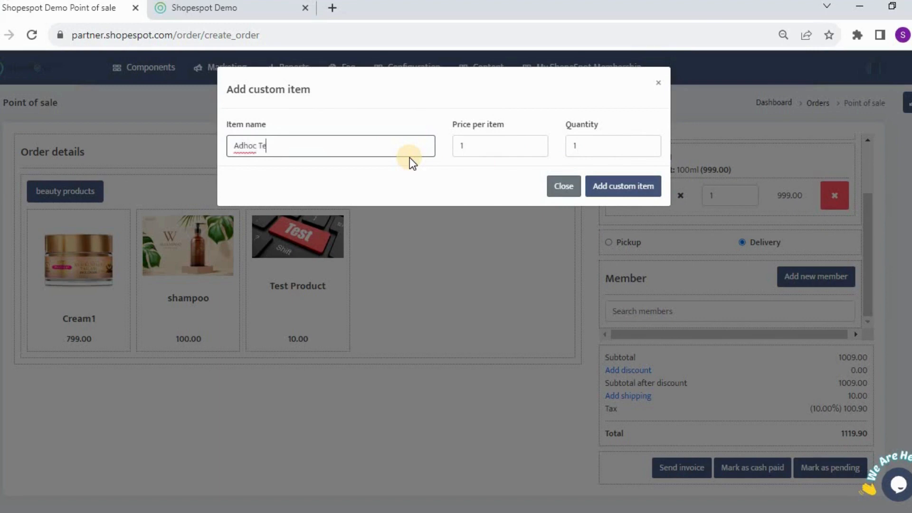
text(st Item)
Step: Set the custom item's price per item to 50 and quantity to 5, and add it to the cart
click(494, 146)
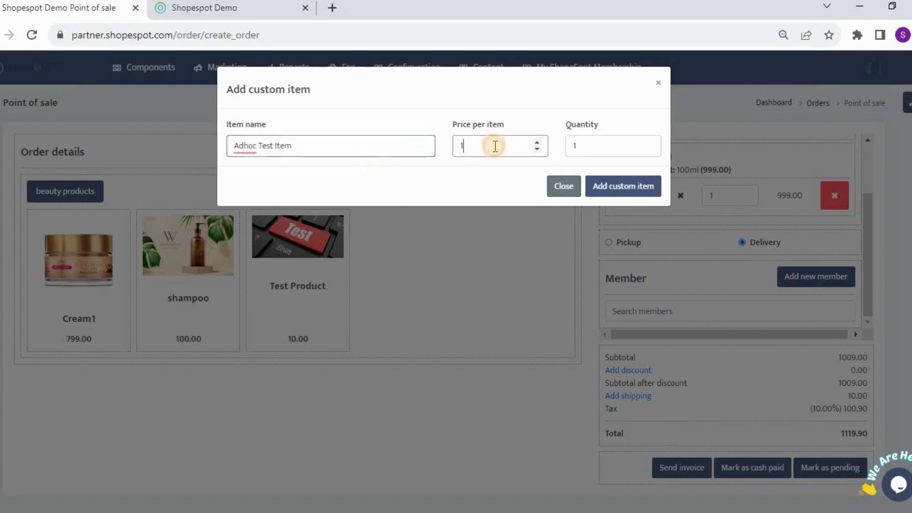
key(BackSpace)
text(50)
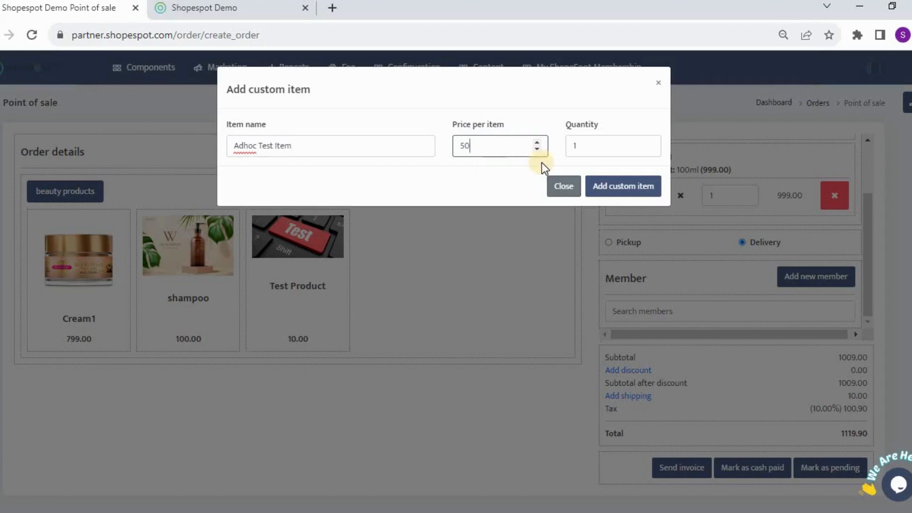
click(593, 148)
double_click(592, 149)
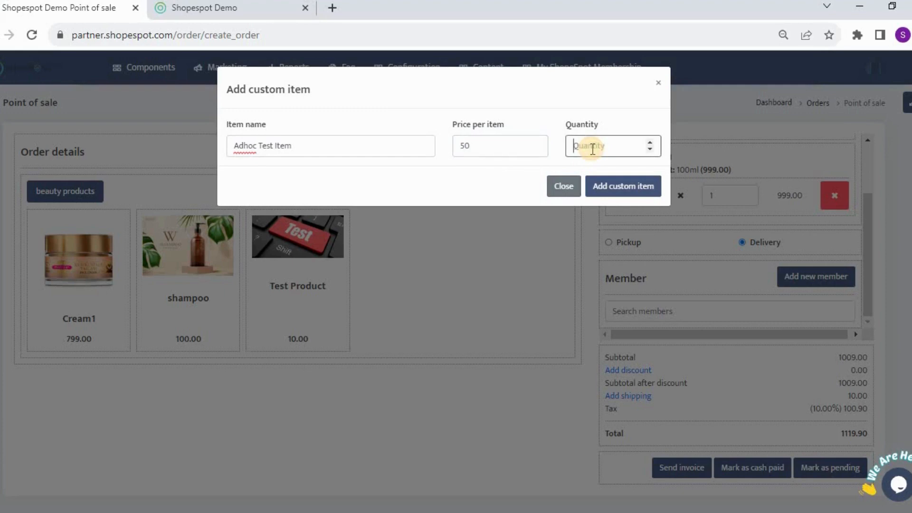
text(5)
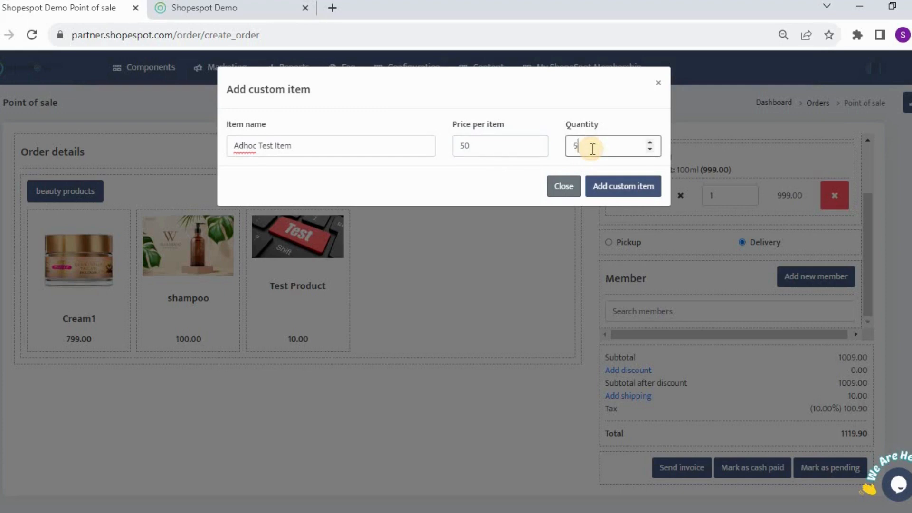
click(606, 179)
Step: Change the order's fulfilment method to Pickup
scroll(879, 240, down, 1)
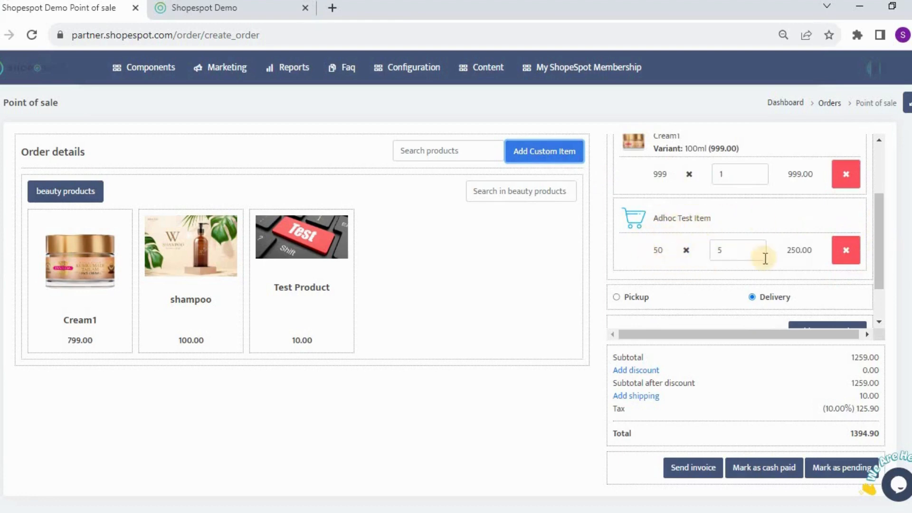
scroll(799, 252, down, 4)
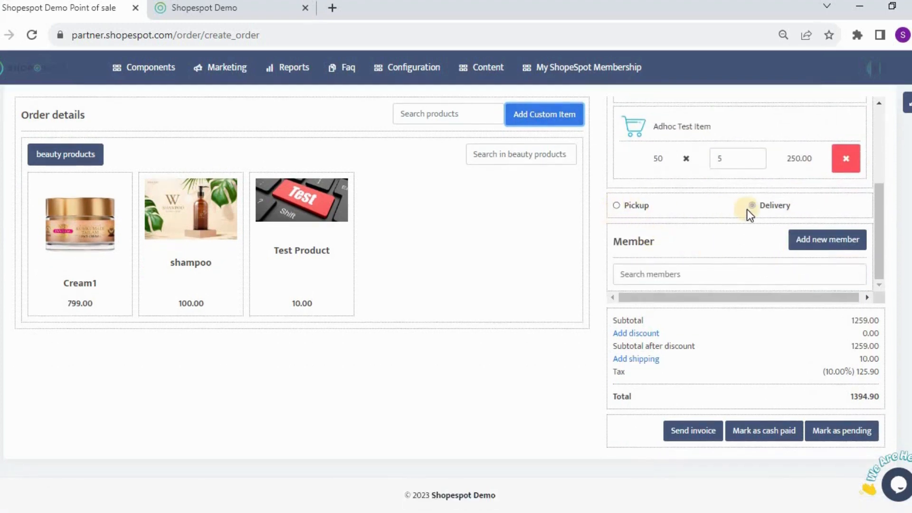
click(749, 207)
click(617, 206)
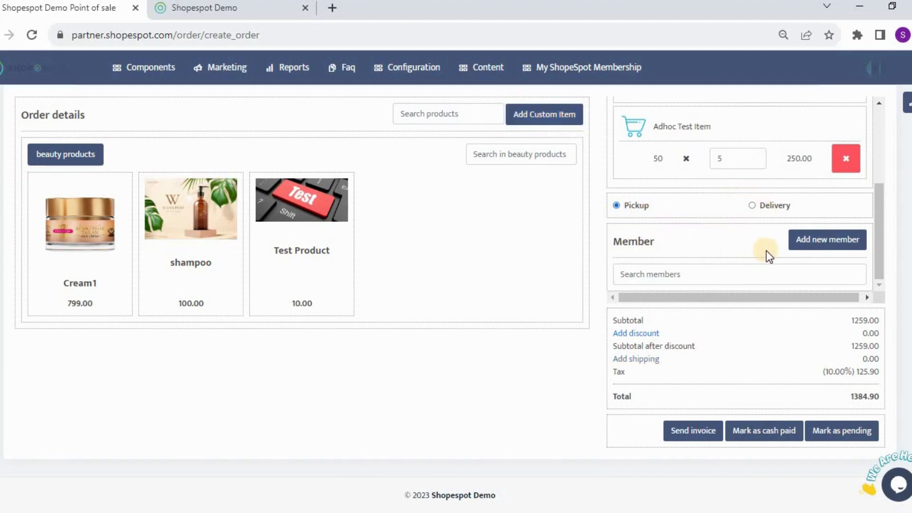
Step: Search the members by first name and assign the first matching member to the order
click(763, 280)
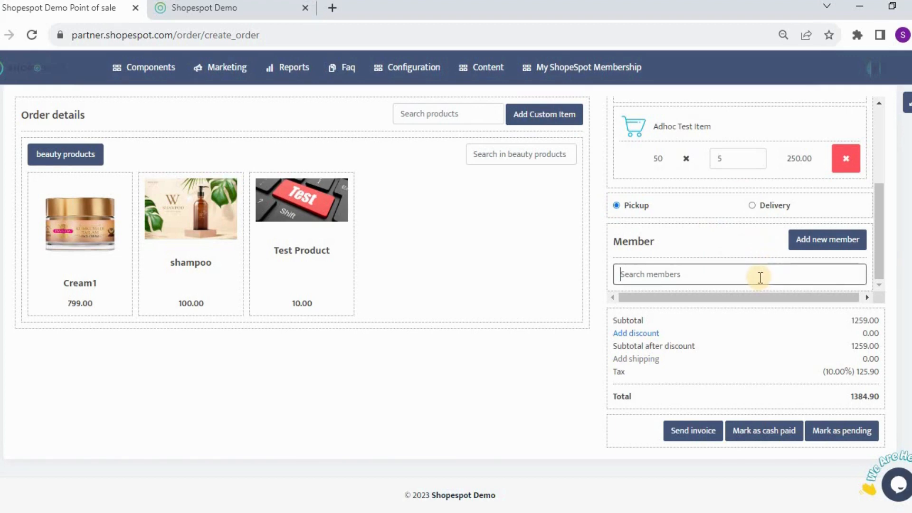
click(150, 67)
mouse_move(193, 105)
text(shiva)
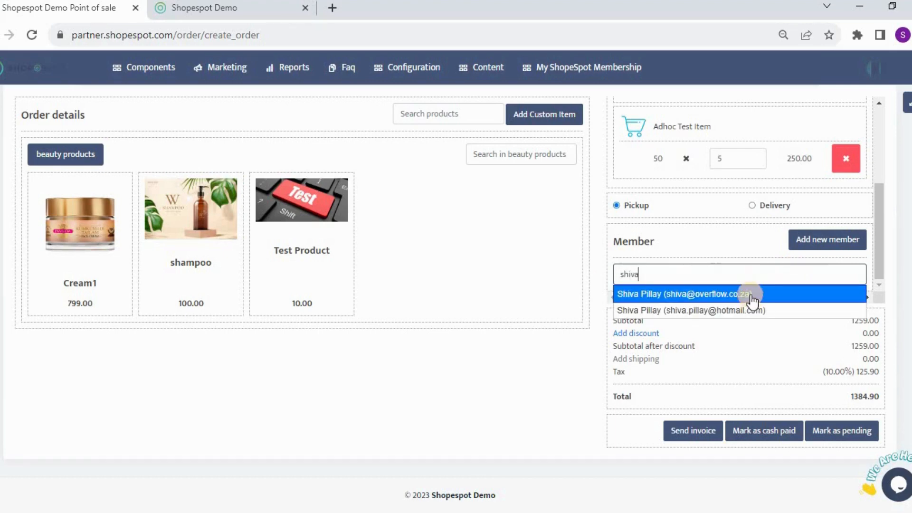
click(751, 298)
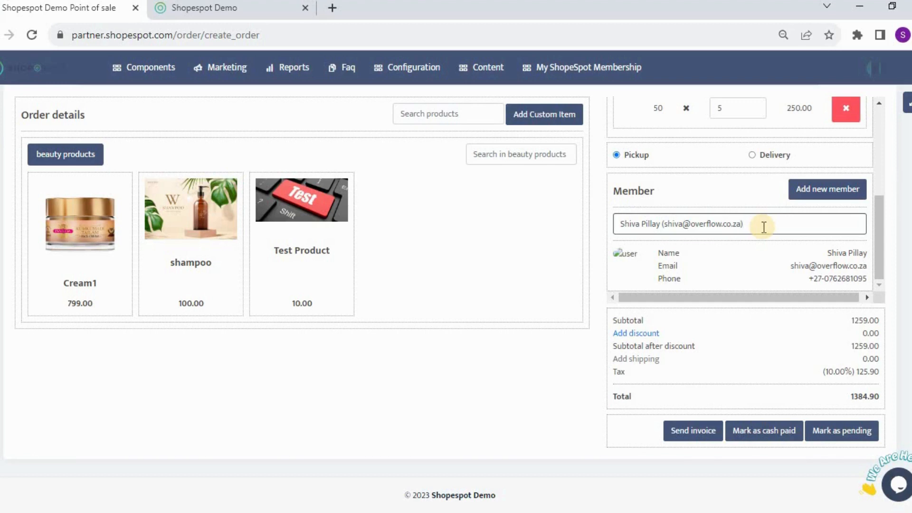
Step: Clear the text in the member search field
key(BackSpace)
key(BackSpace)
key(BackSpace)
key(BackSpace)
key(BackSpace)
key(BackSpace)
key(BackSpace)
key(BackSpace)
key(BackSpace)
key(BackSpace)
key(BackSpace)
key(BackSpace)
key(BackSpace)
key(BackSpace)
key(BackSpace)
key(BackSpace)
key(BackSpace)
key(BackSpace)
key(BackSpace)
key(BackSpace)
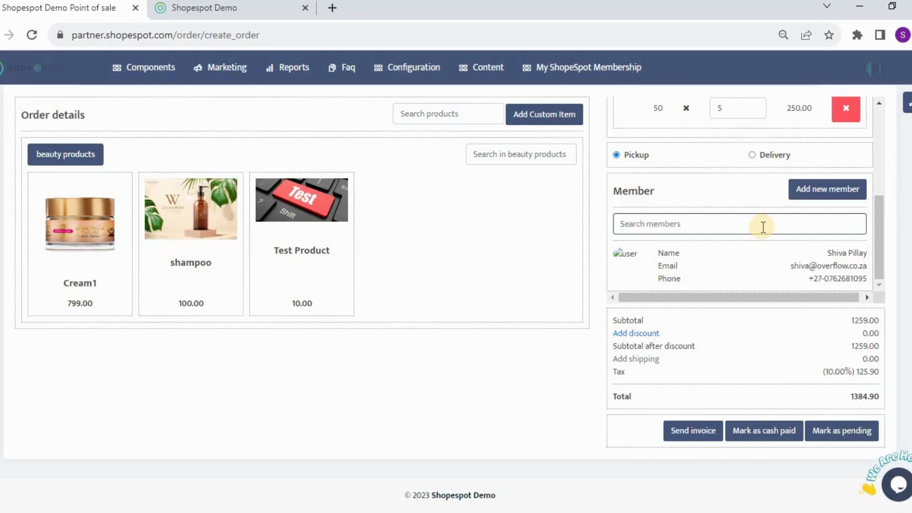
scroll(762, 227, up, 2)
scroll(762, 227, down, 2)
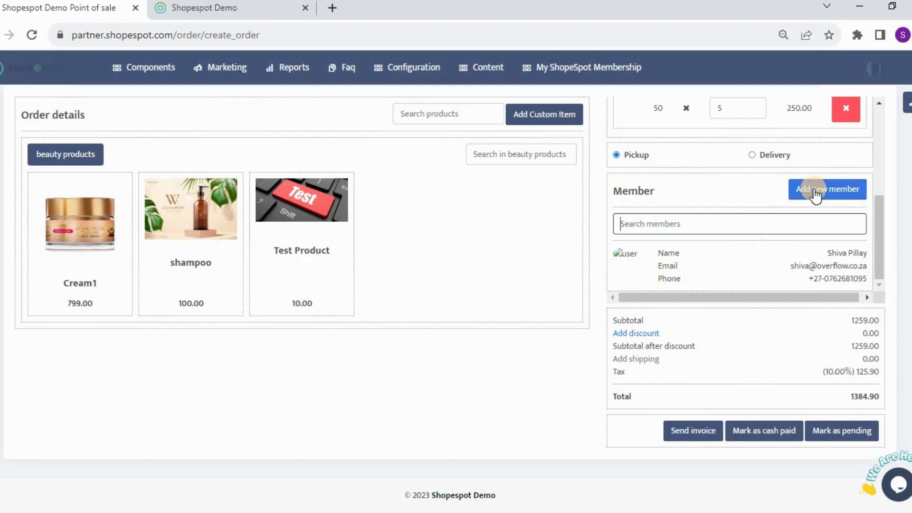
click(142, 67)
mouse_move(242, 112)
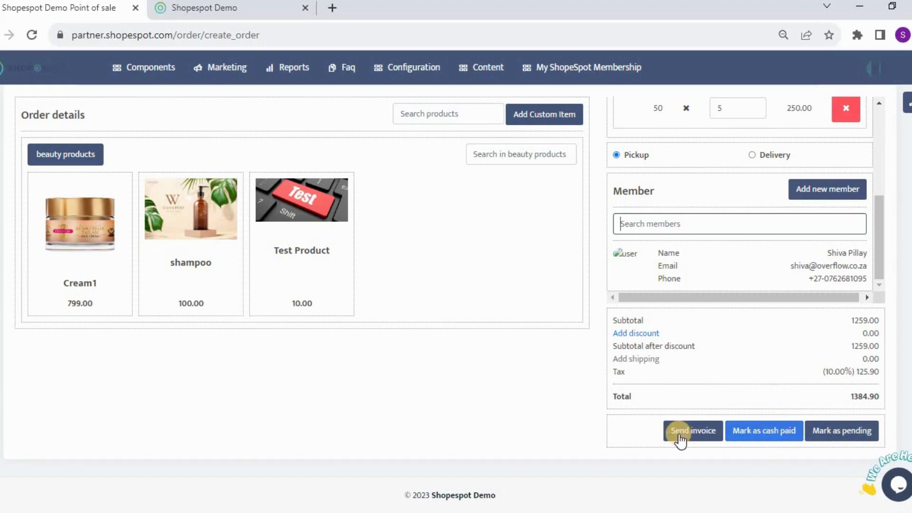
scroll(683, 389, up, 2)
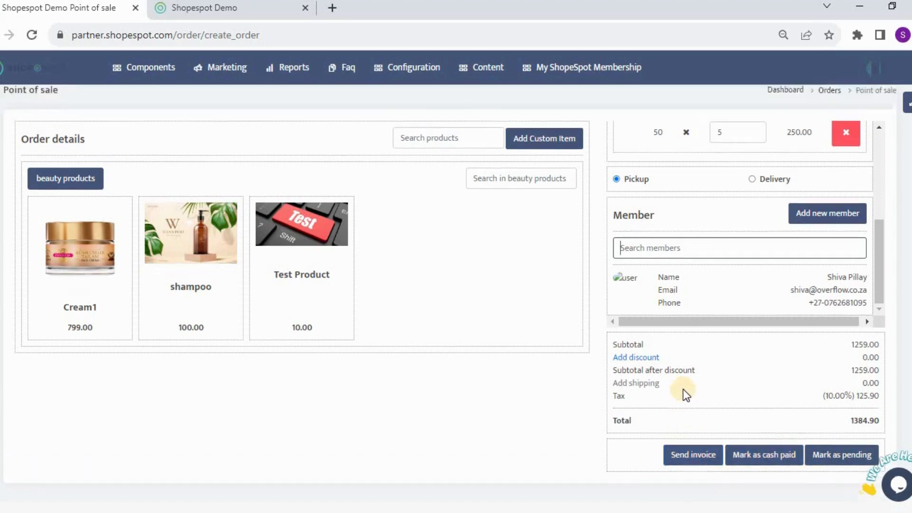